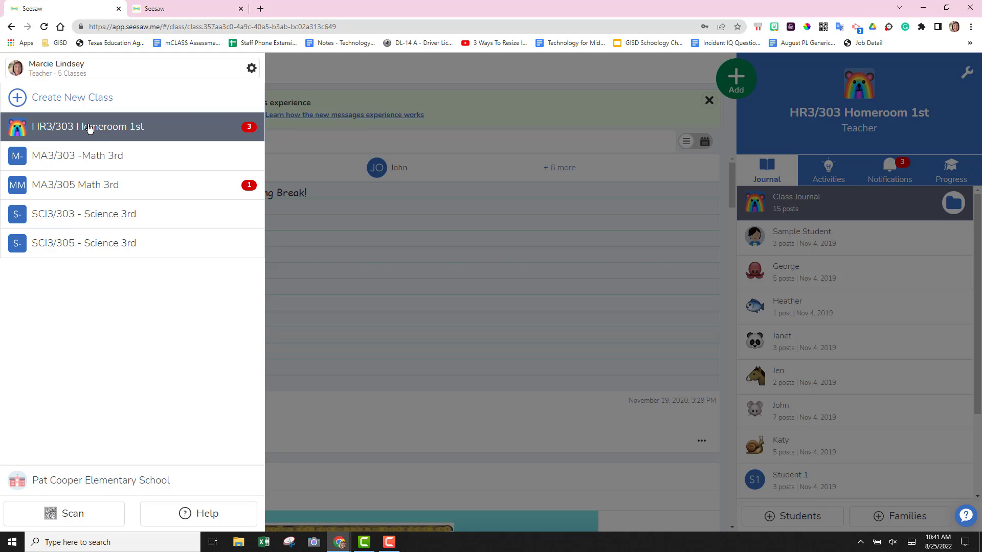
# Step: Rename the HR3/303 Homeroom 1st class so an asterisk and the teacher's last name replace the code before "Homeroom 1st"
pyautogui.click(89, 129)
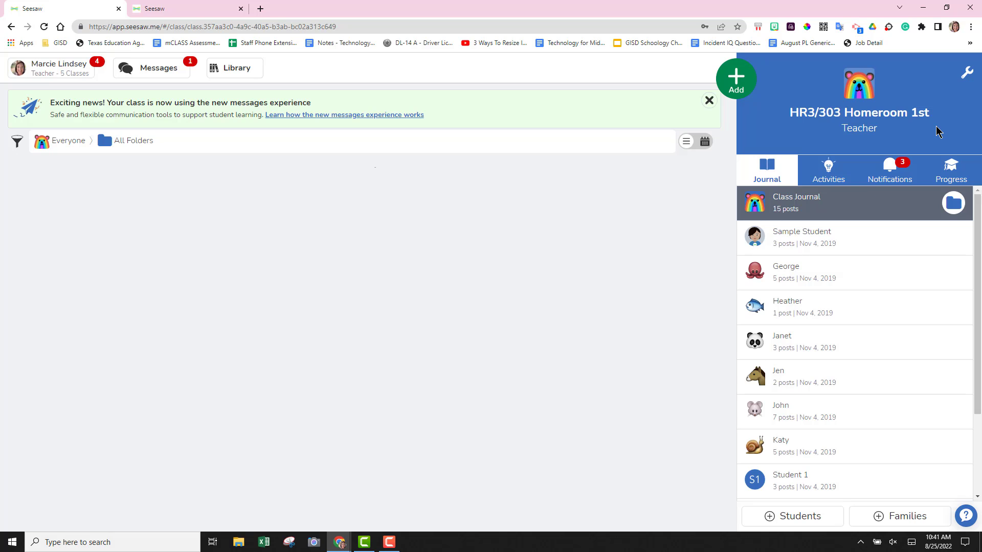
pyautogui.click(968, 74)
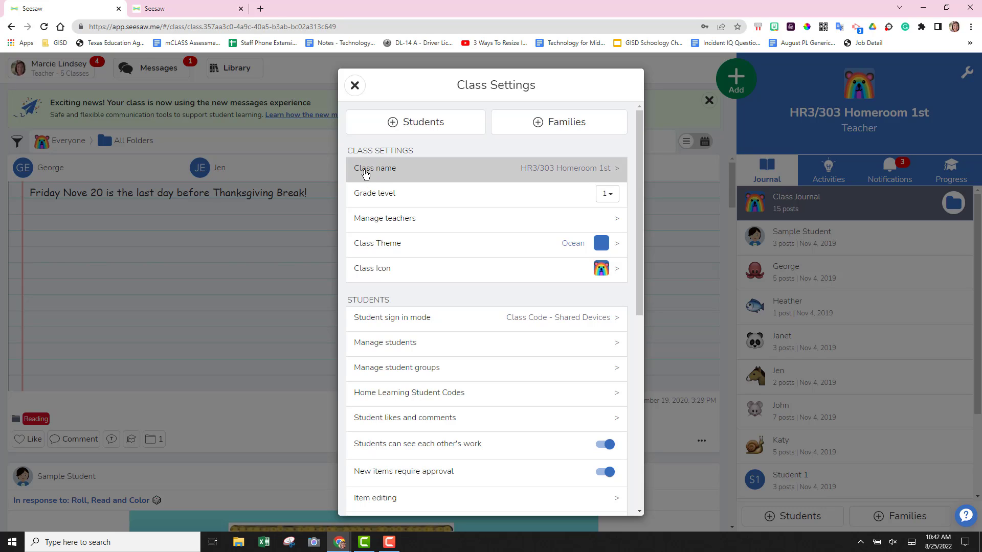
pyautogui.click(365, 175)
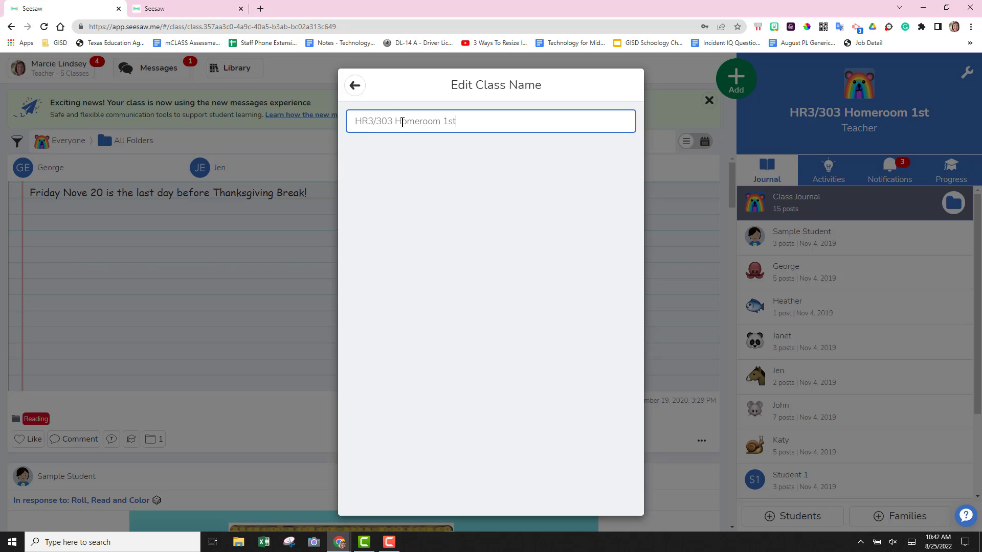
pyautogui.moveTo(394, 122); pyautogui.dragTo(347, 120)
pyautogui.write('Lindsey')
pyautogui.click(347, 120)
pyautogui.write('*')
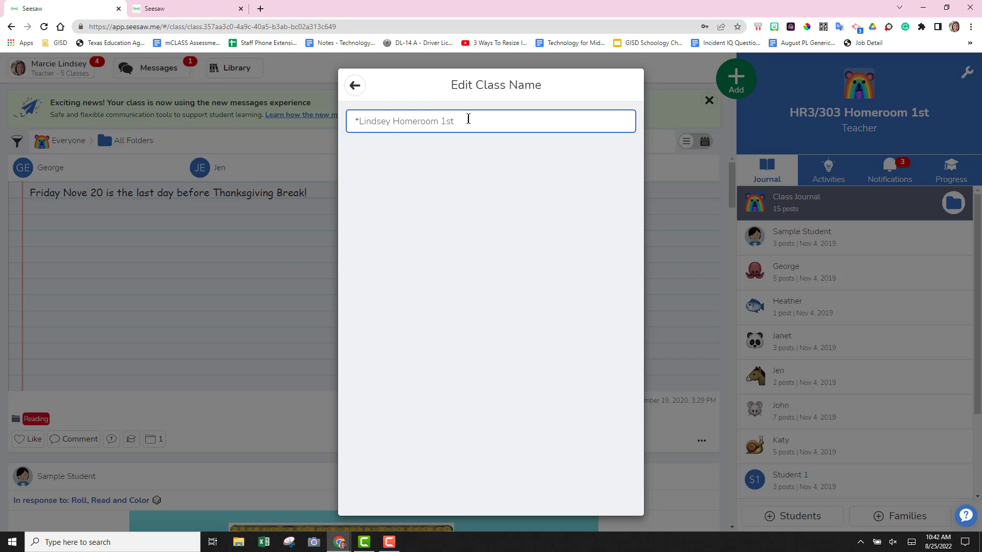
pyautogui.click(357, 86)
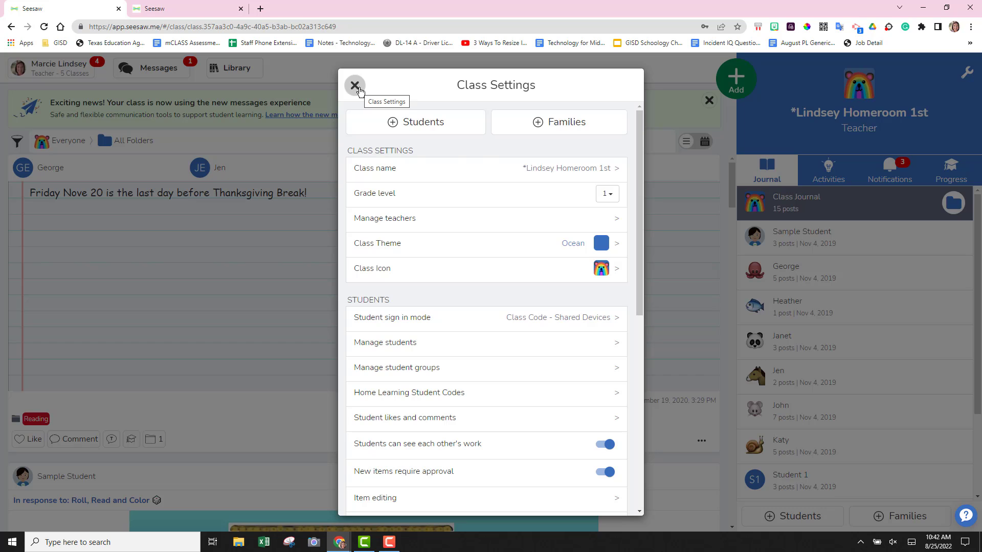
pyautogui.click(357, 87)
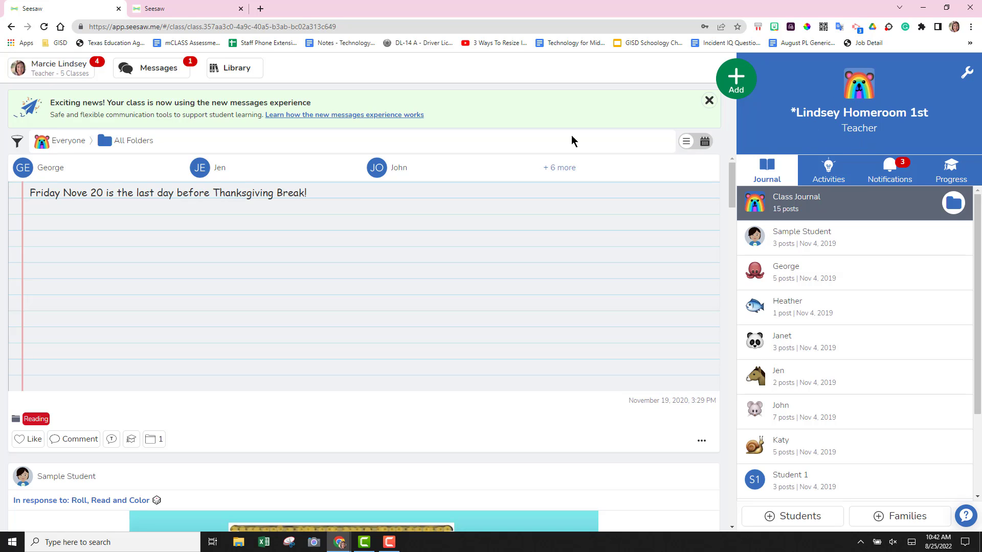
# Step: Rename the MA3/303 -Math 3rd class as an asterisk and the teacher's last name followed by "303 -Math & Science"
pyautogui.click(50, 70)
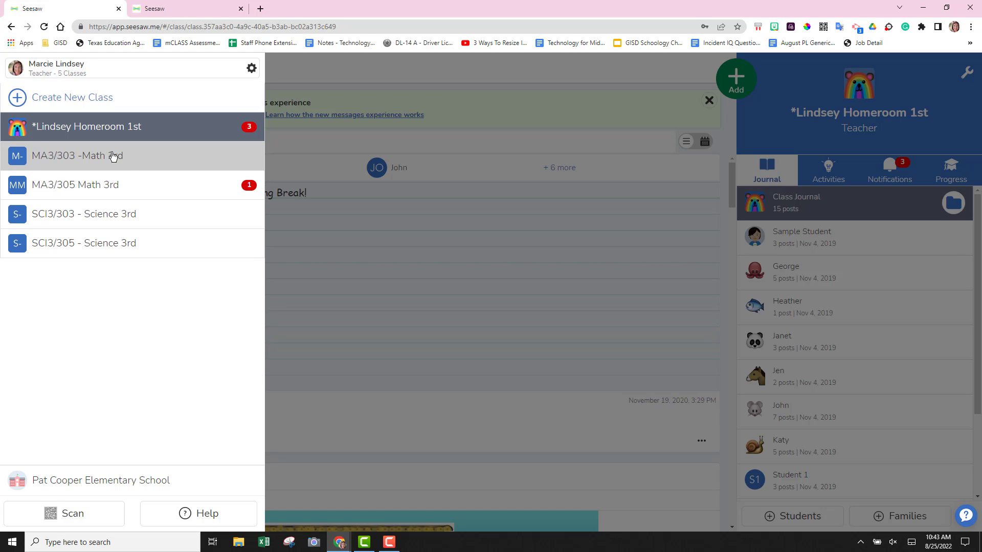
pyautogui.click(50, 161)
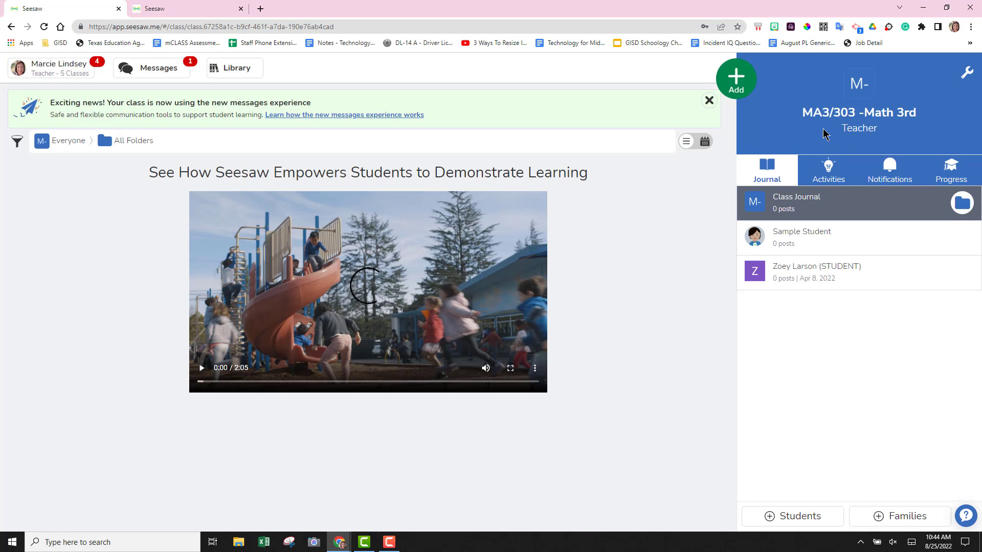
pyautogui.click(967, 72)
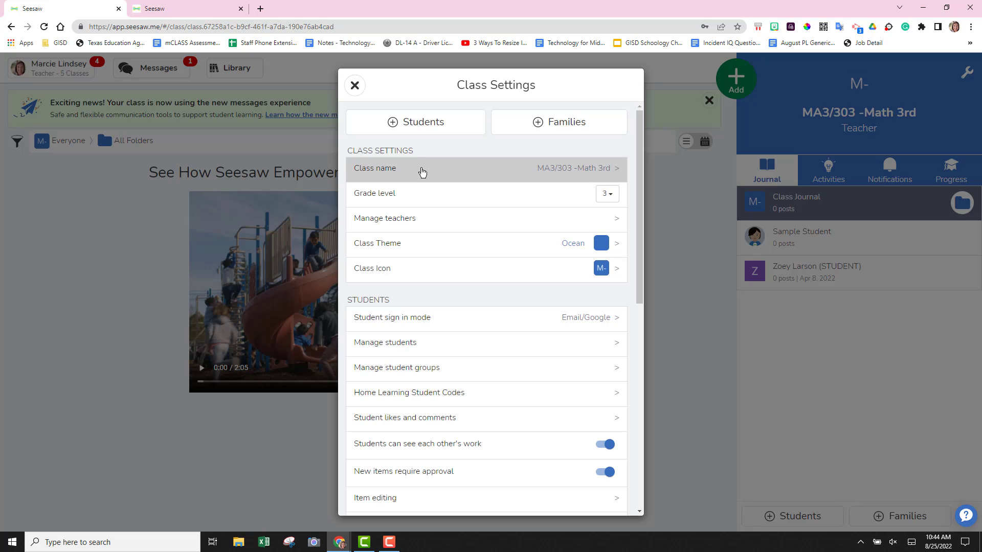
pyautogui.click(422, 172)
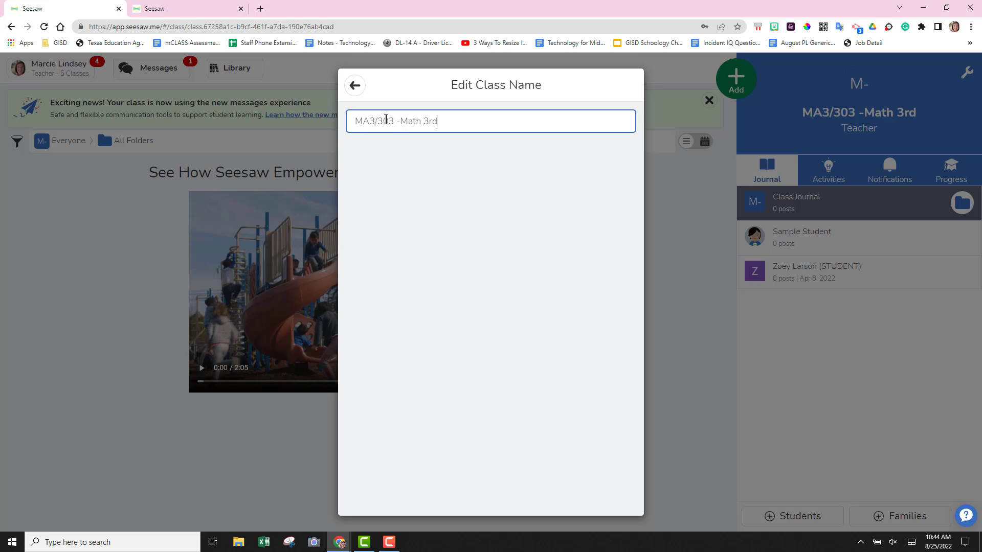
pyautogui.moveTo(378, 122); pyautogui.dragTo(340, 127)
pyautogui.write('Lindsey')
pyautogui.moveTo(434, 121); pyautogui.dragTo(469, 122)
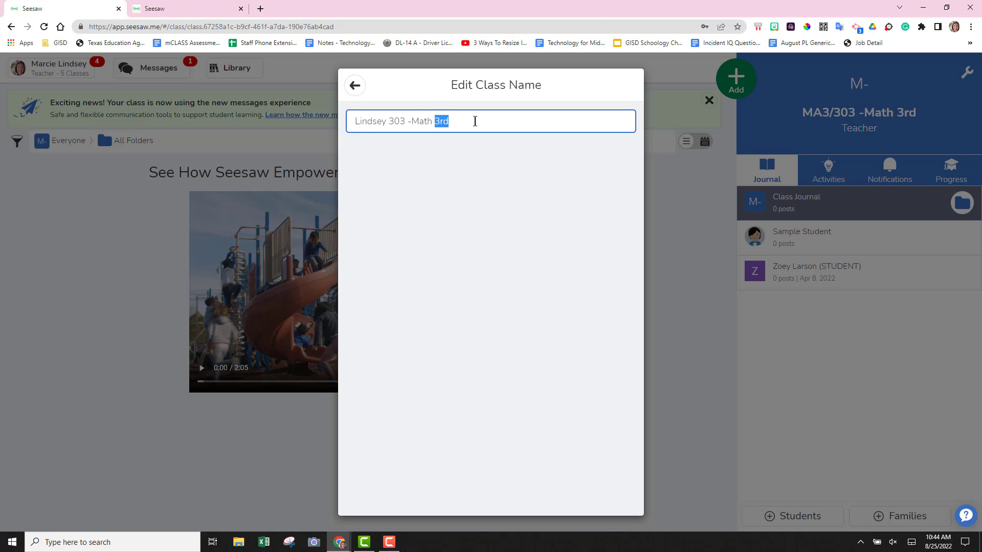
pyautogui.write('& S')
pyautogui.write('cience')
pyautogui.write('*')
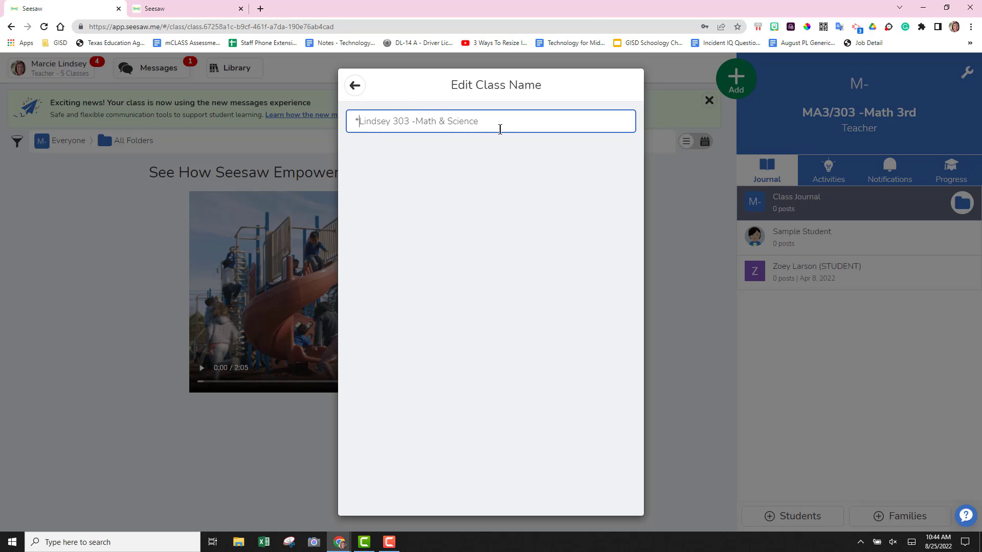
pyautogui.click(359, 86)
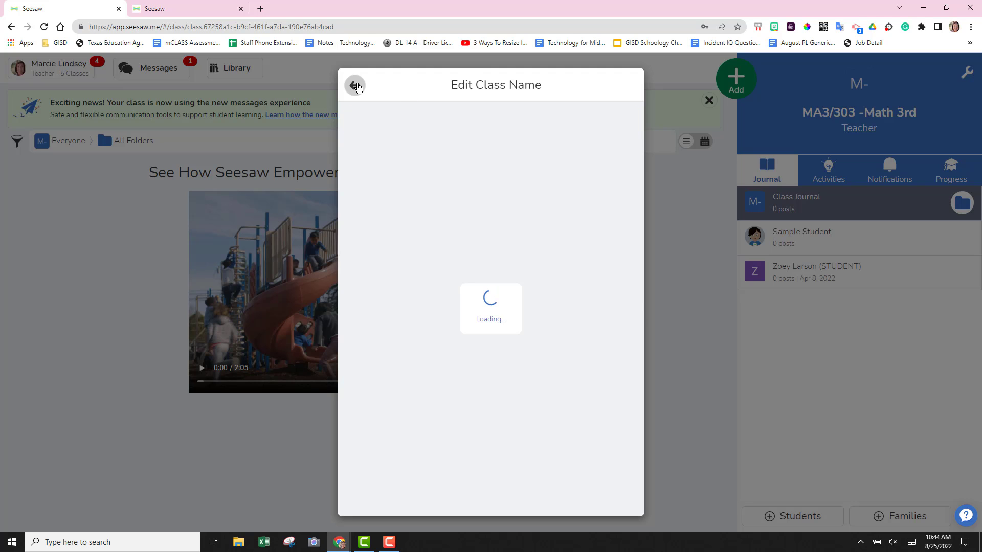
pyautogui.click(356, 87)
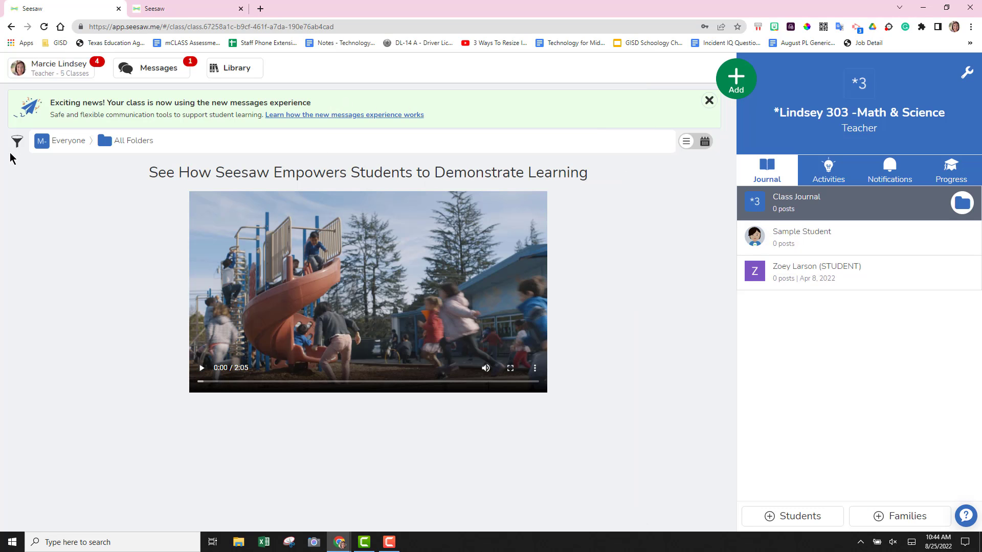
# Step: Rename the SCI3/303 - Science 3rd class as "X(Do Not Use) SCI3/303 - Science 3rd"
pyautogui.click(60, 73)
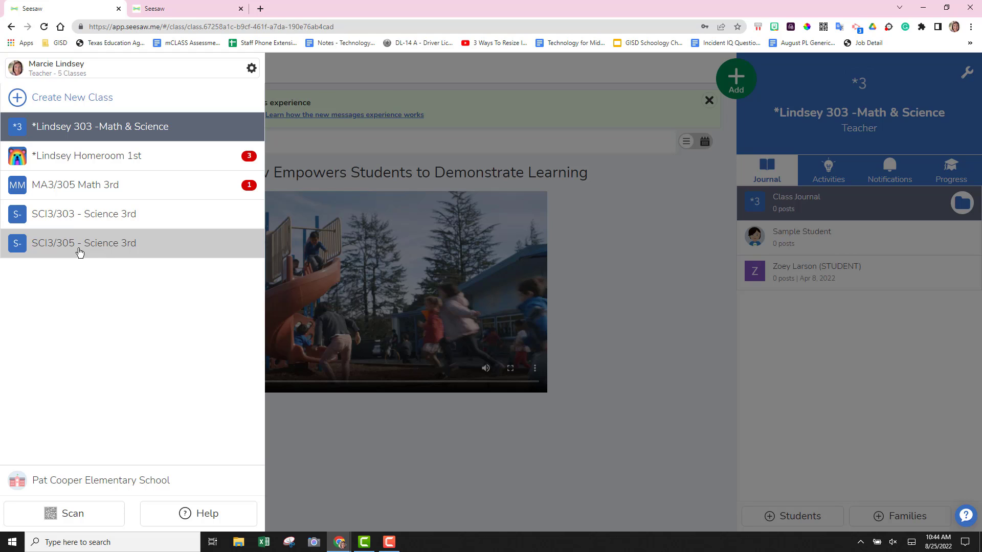
pyautogui.click(47, 216)
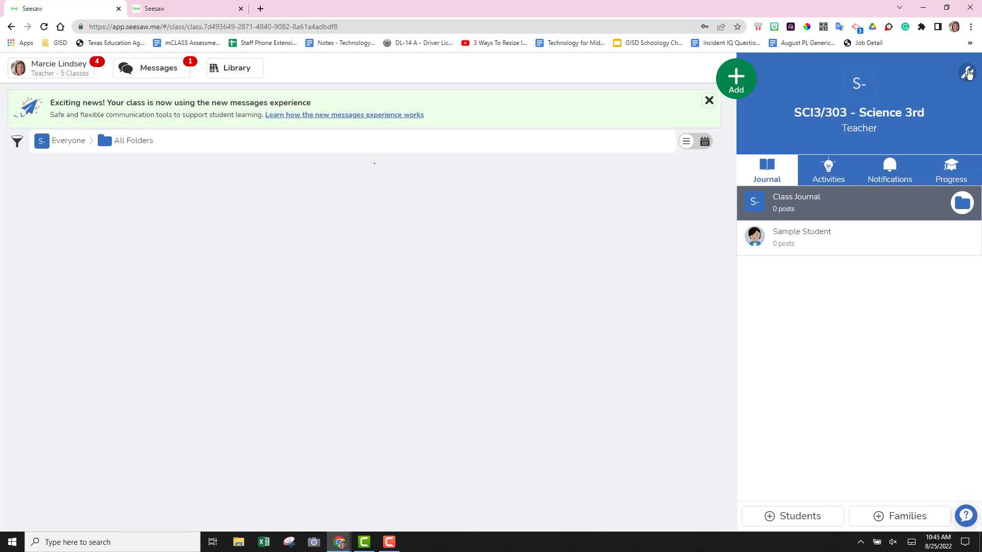
pyautogui.click(967, 74)
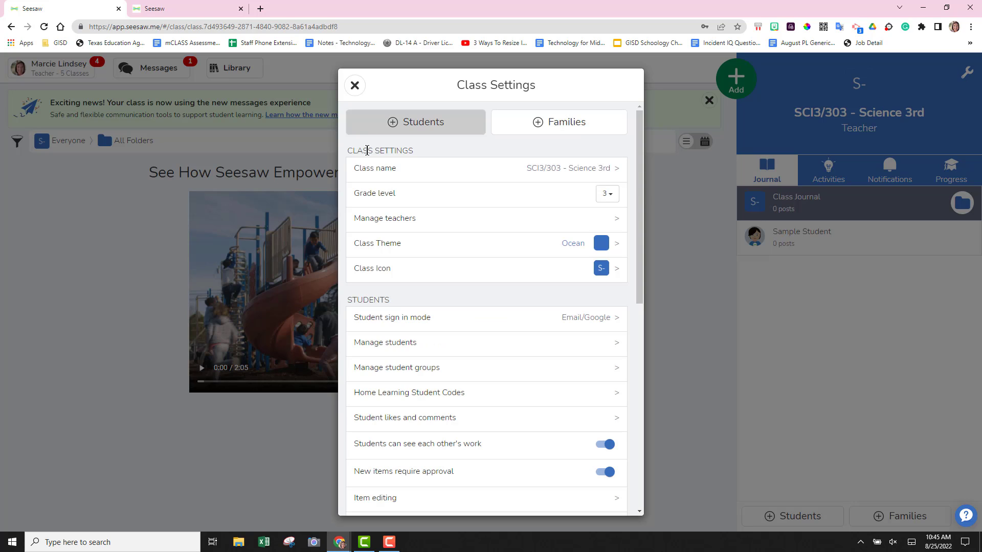
pyautogui.click(513, 169)
pyautogui.write('K')
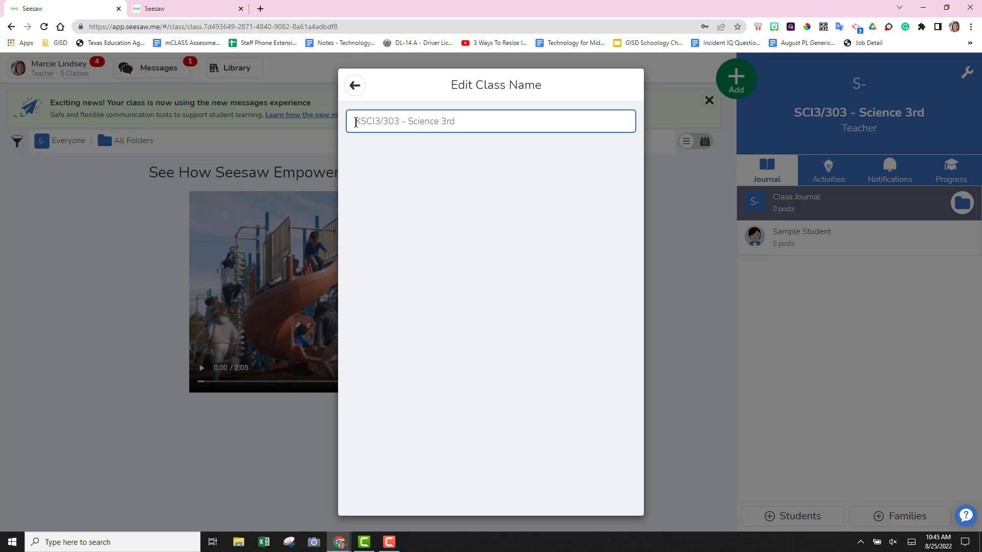
pyautogui.write('(Do Not Use)')
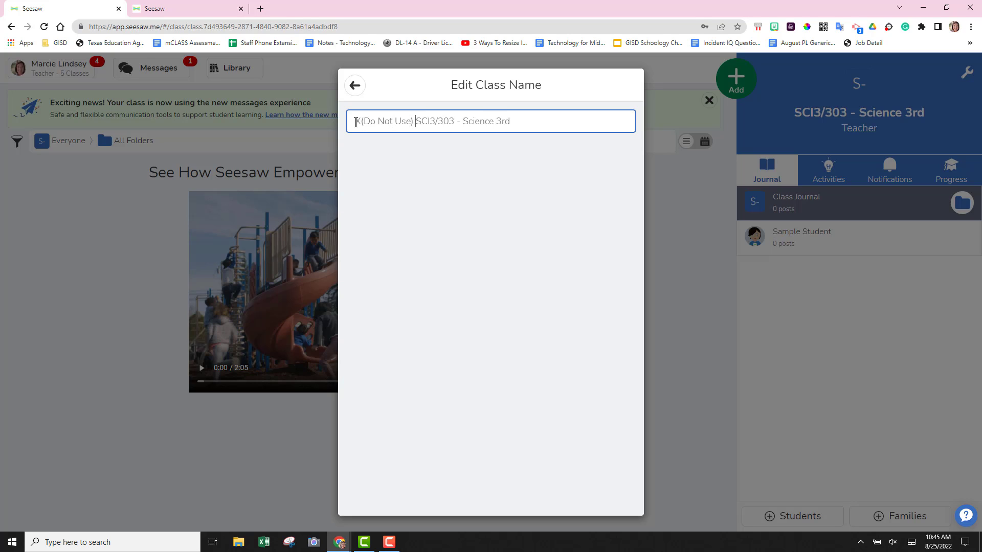
pyautogui.click(353, 87)
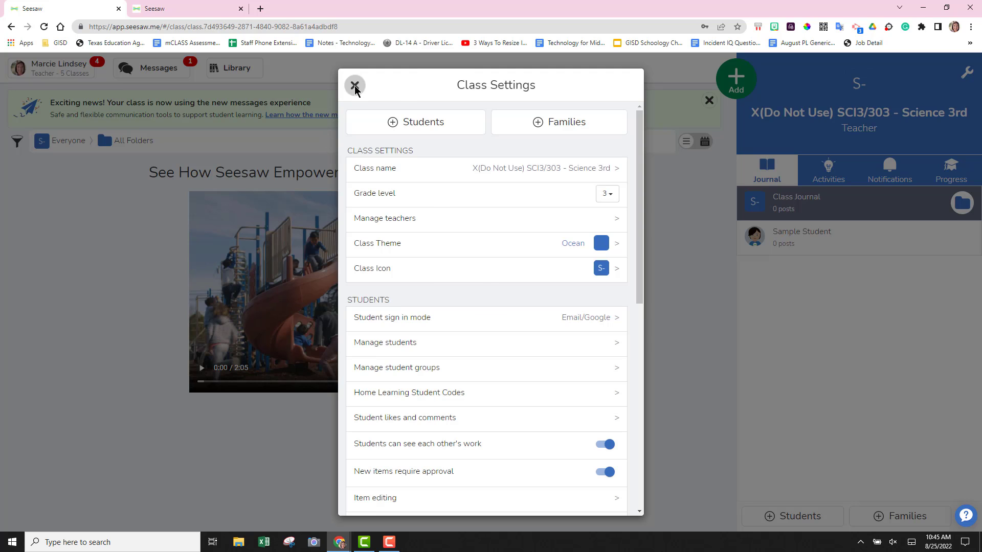
pyautogui.click(353, 86)
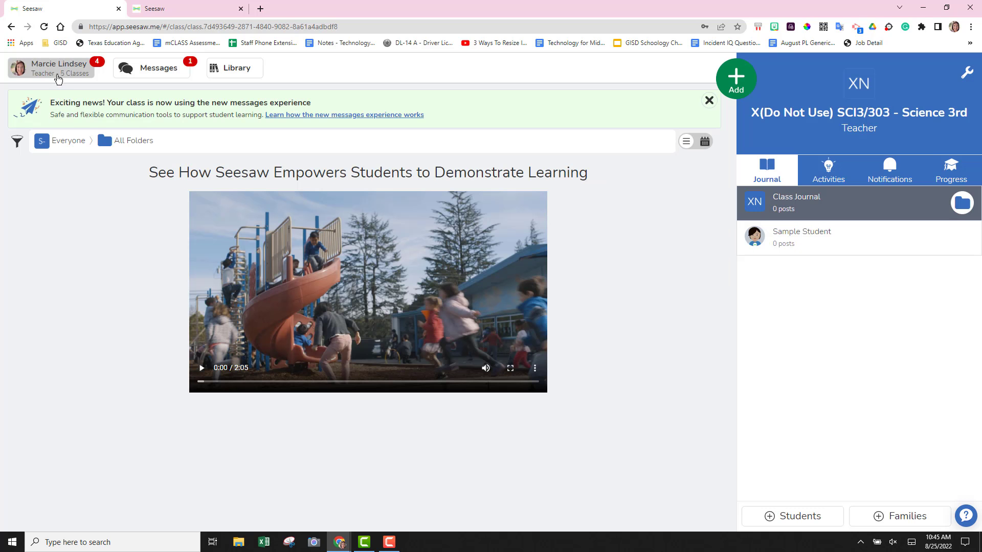
# Step: Rename the MA3/305 Math 3rd class as an asterisk and the teacher's last name followed by "305 Math & Science"
pyautogui.click(58, 77)
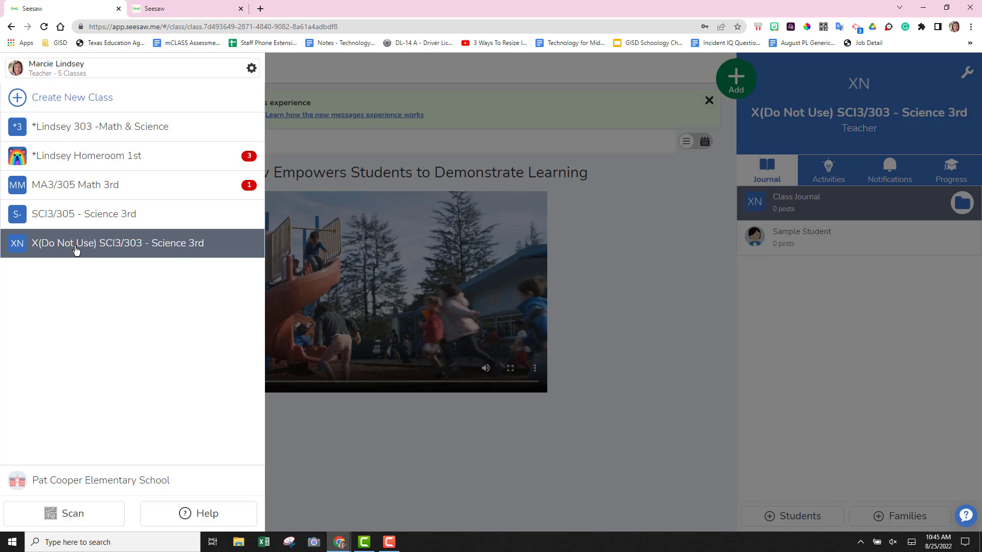
pyautogui.click(71, 188)
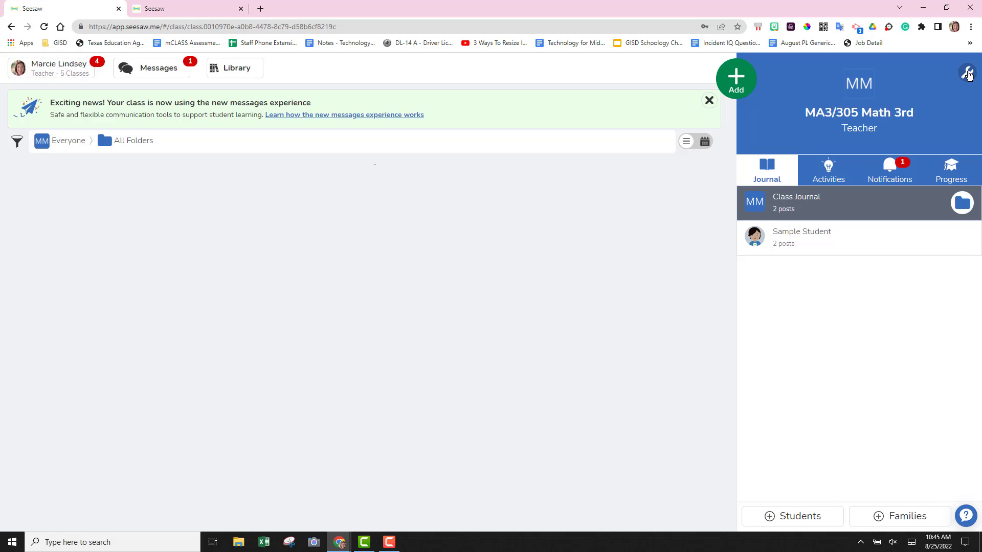
pyautogui.click(968, 74)
pyautogui.click(429, 121)
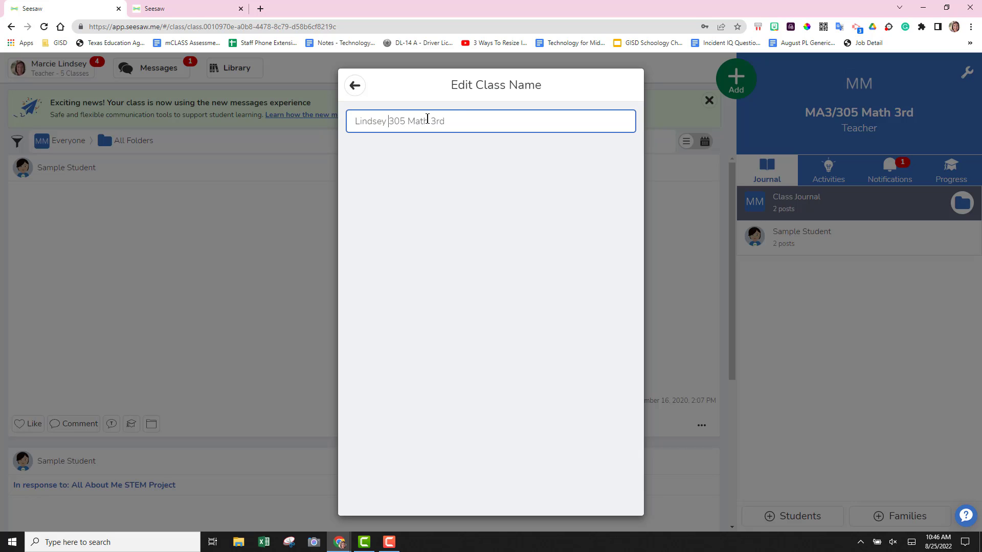
pyautogui.doubleClick(440, 116)
pyautogui.write('& Science')
pyautogui.click(354, 85)
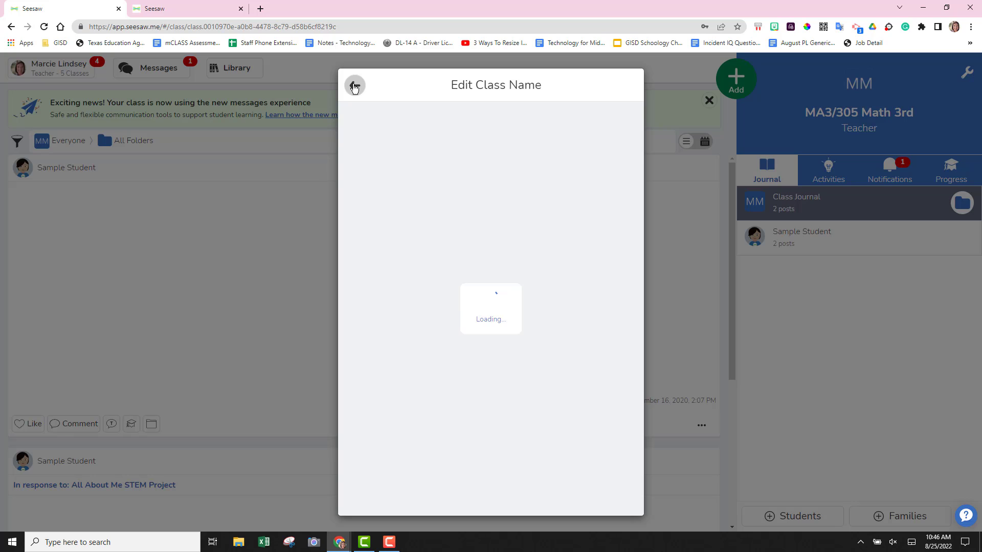
pyautogui.click(355, 86)
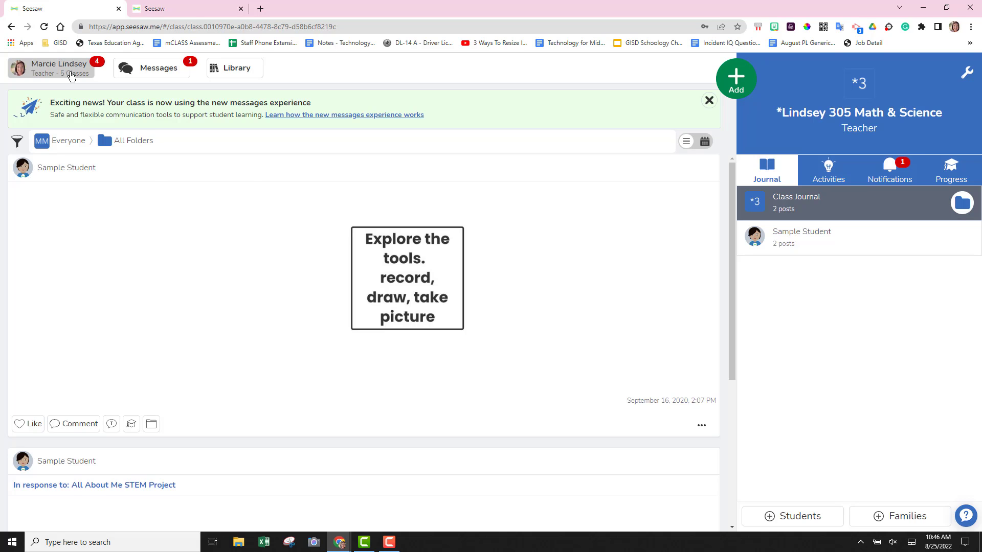
# Step: Rename the SCI3/305 - Science 3rd class as "X(Do not use) SCI3/305 - Science 3rd" and show the class list
pyautogui.click(71, 76)
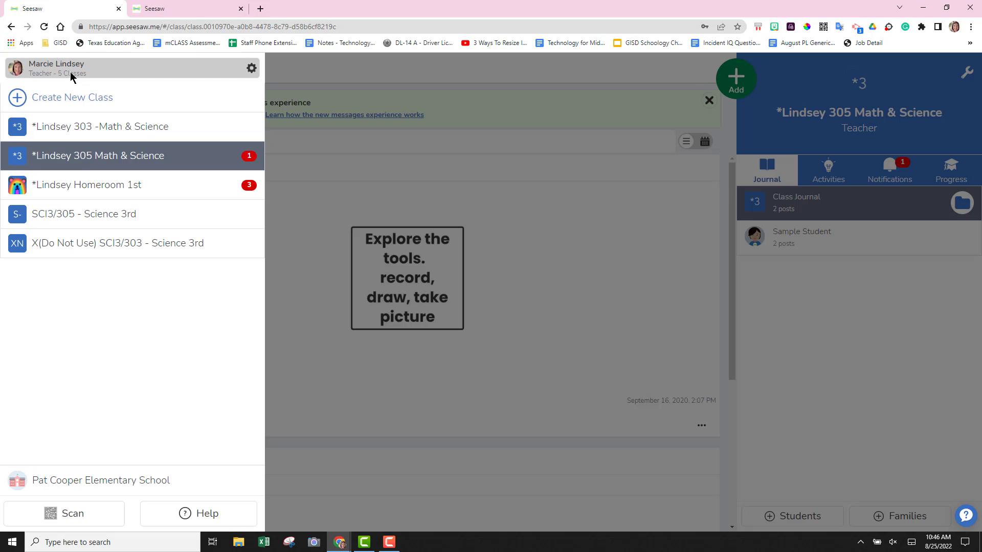
pyautogui.click(73, 219)
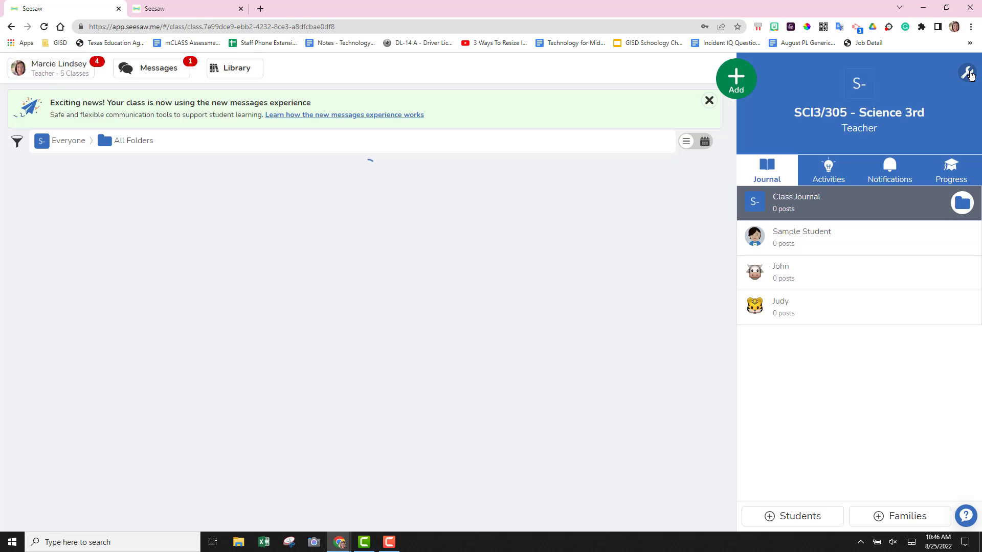
pyautogui.click(967, 73)
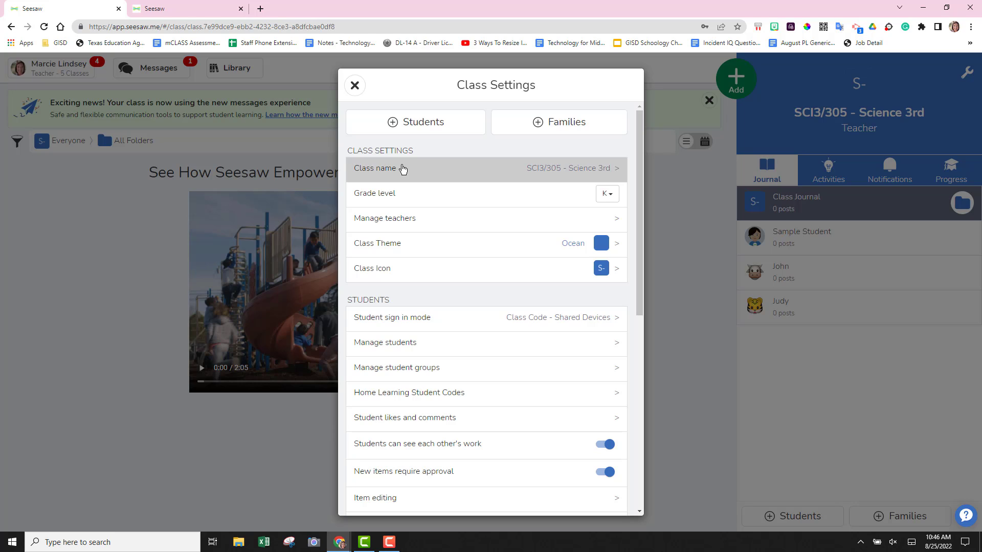
pyautogui.click(402, 169)
pyautogui.click(356, 124)
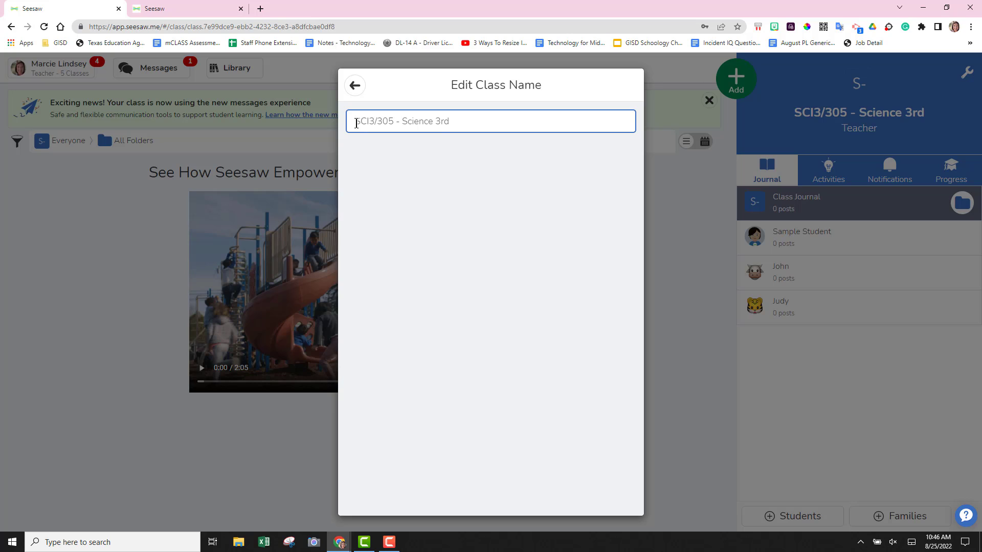
pyautogui.write('K')
pyautogui.write(' (Do')
pyautogui.write(' not use)')
pyautogui.click(355, 86)
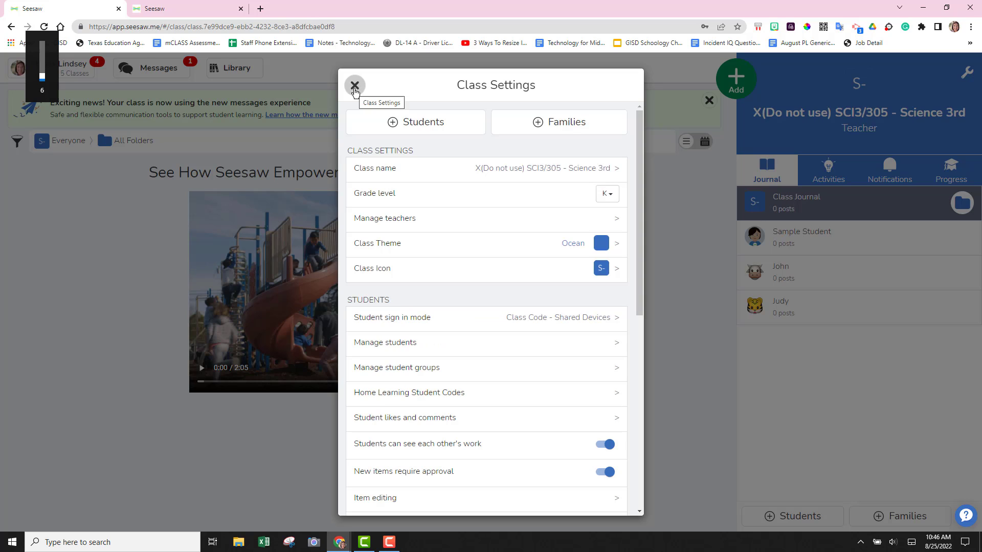
pyautogui.click(353, 85)
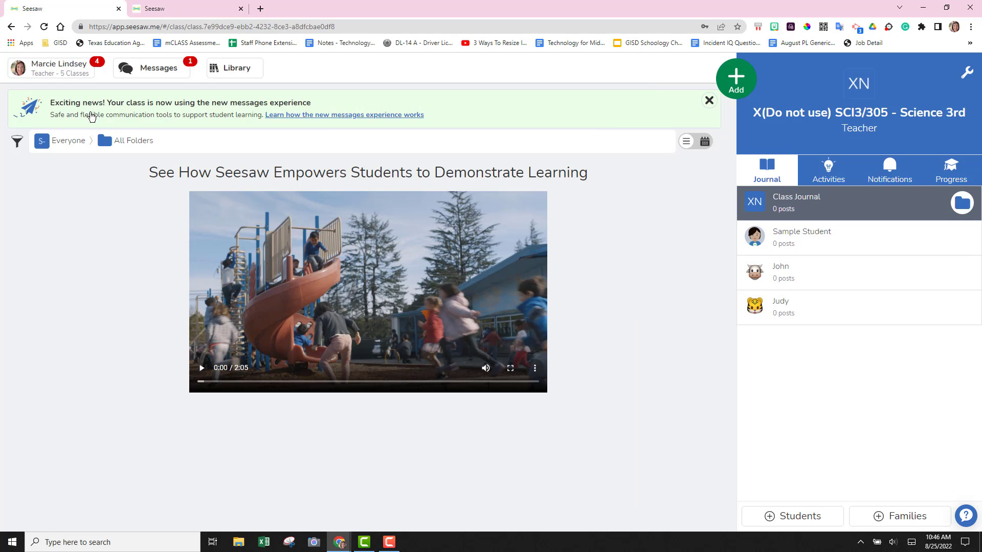
pyautogui.click(35, 67)
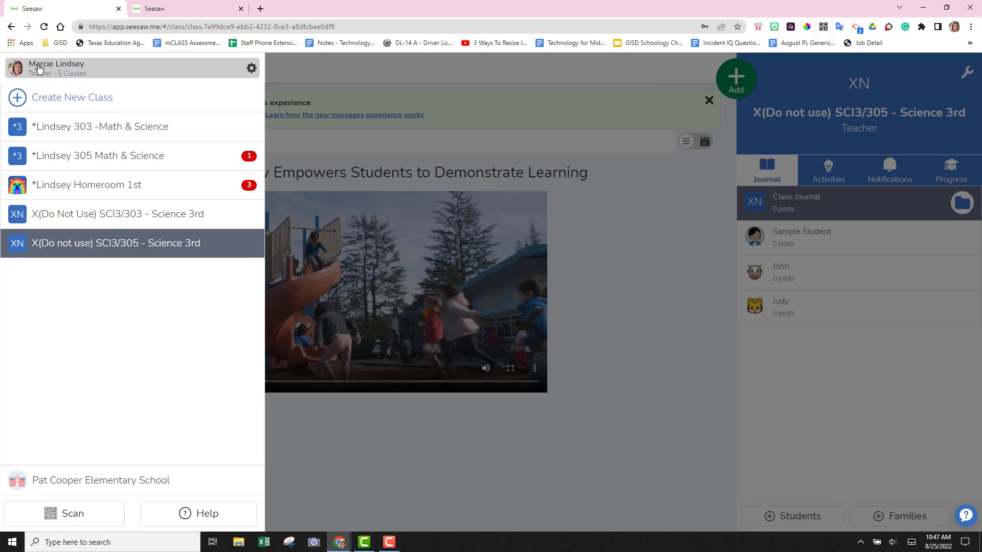